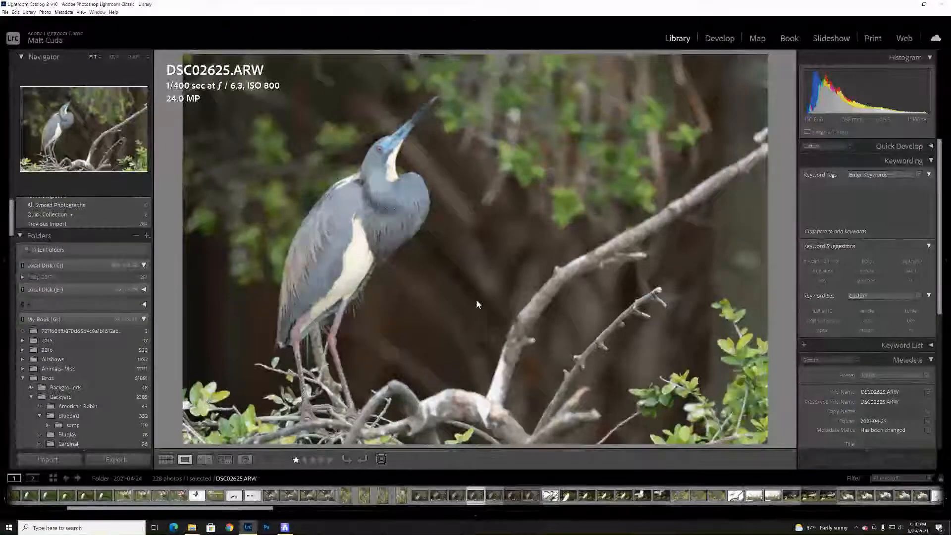
- Examine the heron's eye, bill, neck and body feathers at 100% magnification to judge the photo's sharpness
left_click(379, 167)
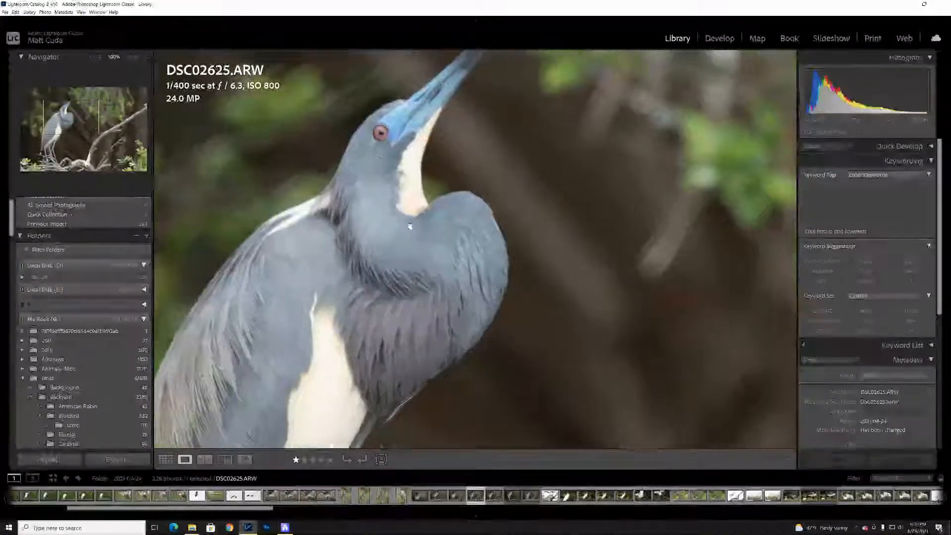
left_click_drag(380, 158, 413, 231)
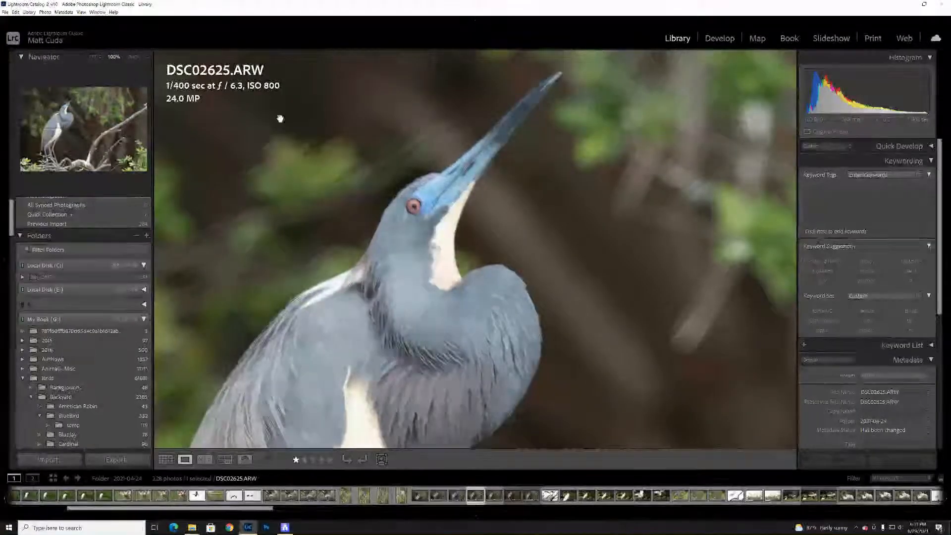
left_click_drag(426, 183, 472, 132)
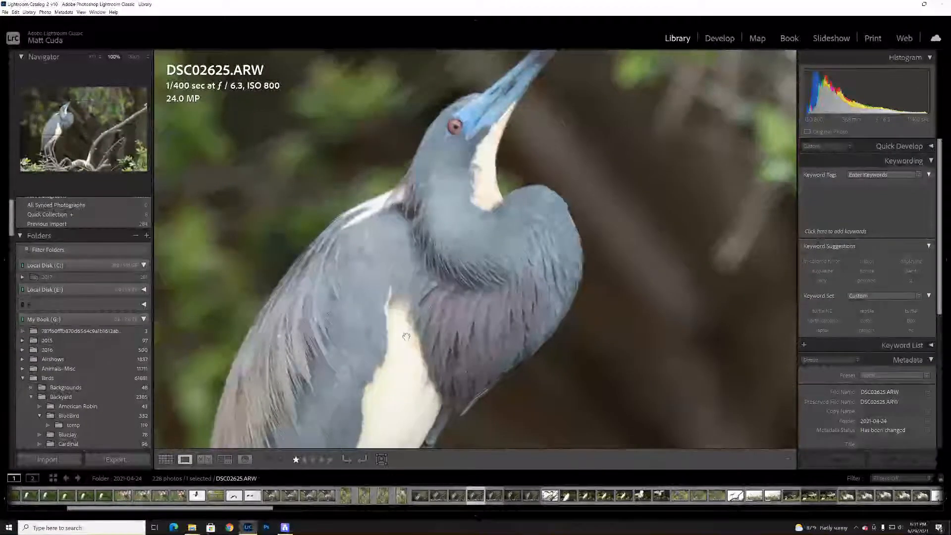
left_click_drag(431, 273, 400, 351)
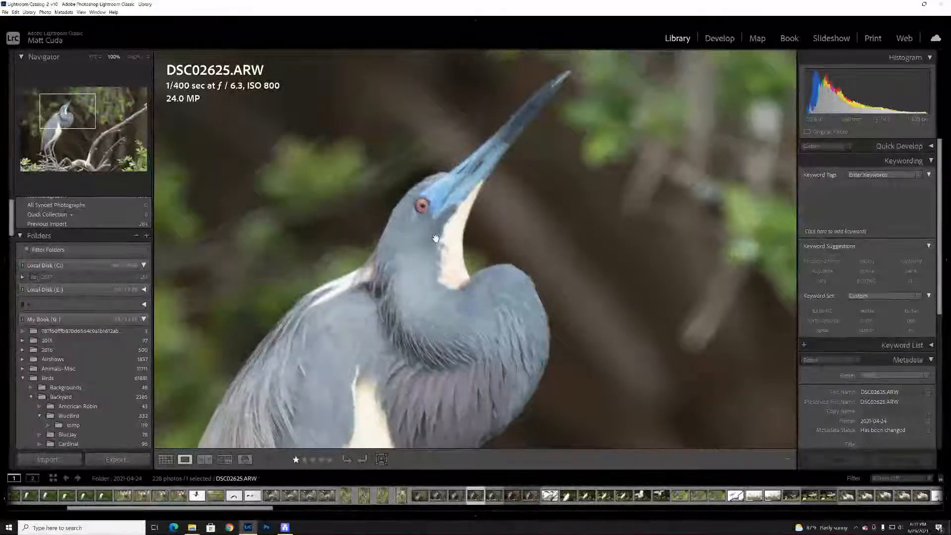
left_click_drag(431, 230, 435, 242)
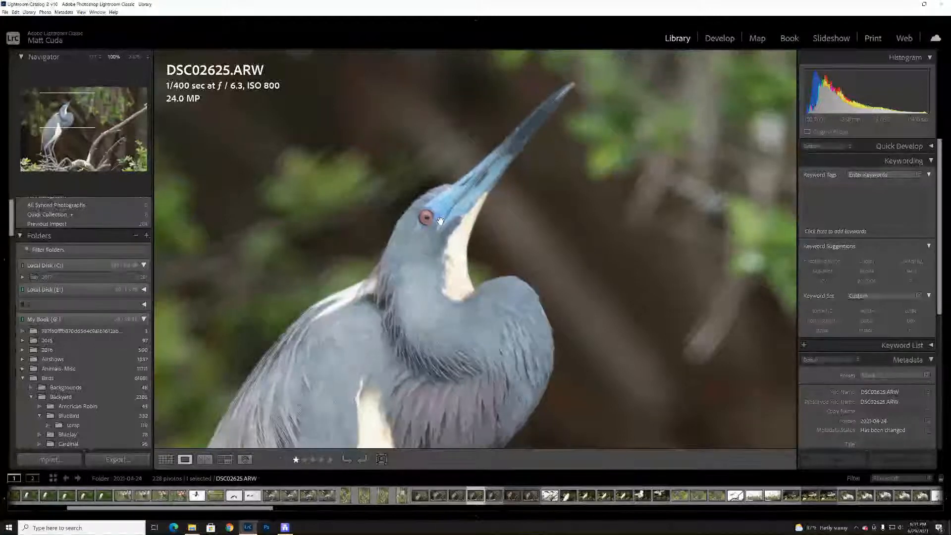
left_click_drag(439, 217, 409, 232)
- Open the heron photo in Topaz Sharpen AI as a copy with Lightroom adjustments
right_click(409, 232)
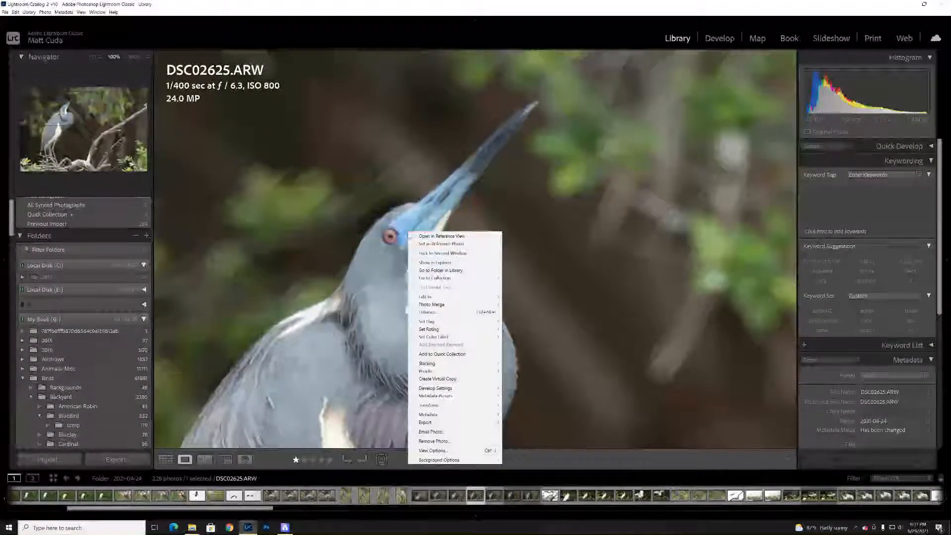
mouse_move(444, 298)
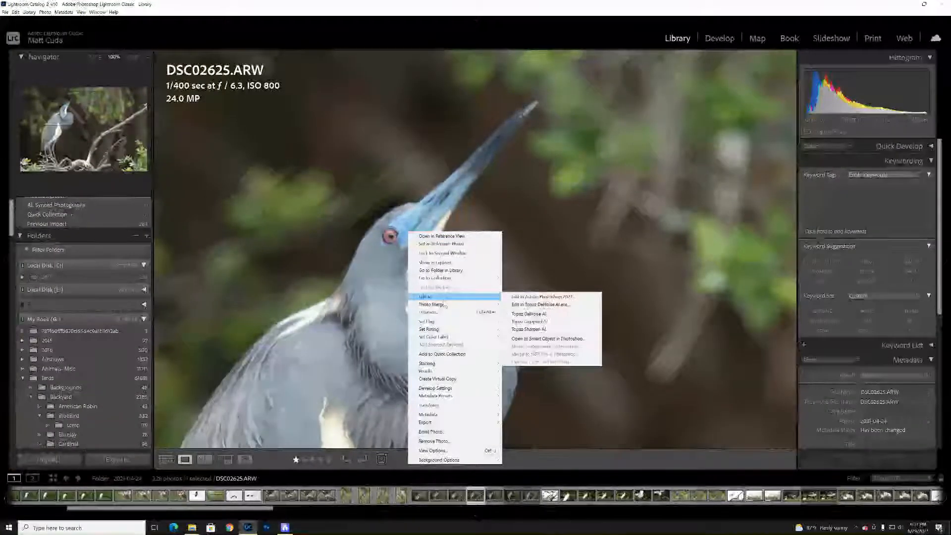
left_click(551, 329)
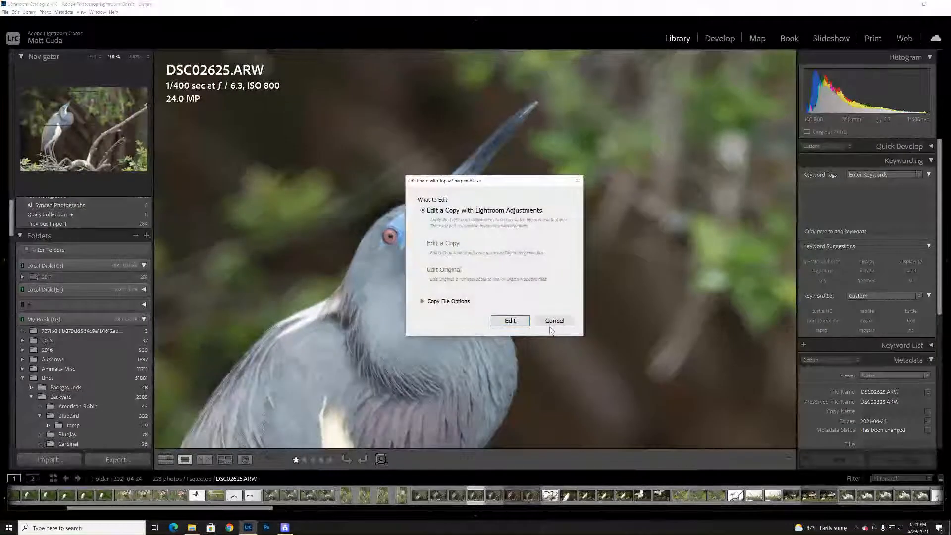
left_click(505, 320)
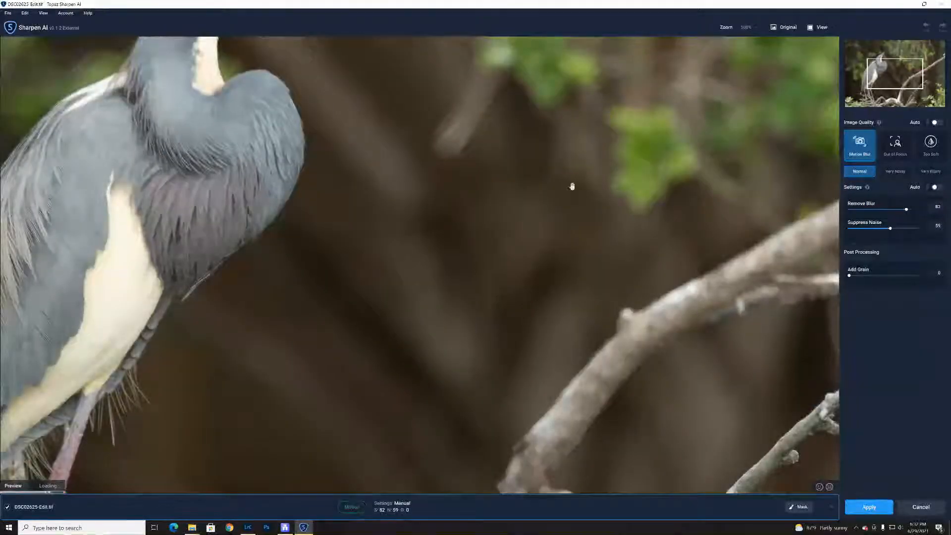
- Preview the heron's head and try the Out of Focus model with Remove Blur 38 and Suppress Noise 25
left_click(871, 59)
left_click_drag(871, 59, 881, 58)
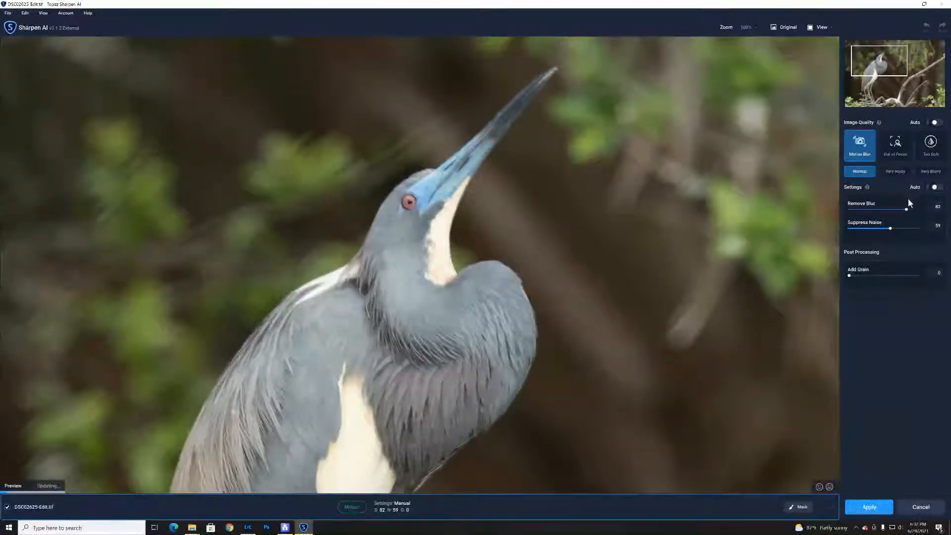
left_click_drag(866, 209, 868, 229)
left_click(893, 154)
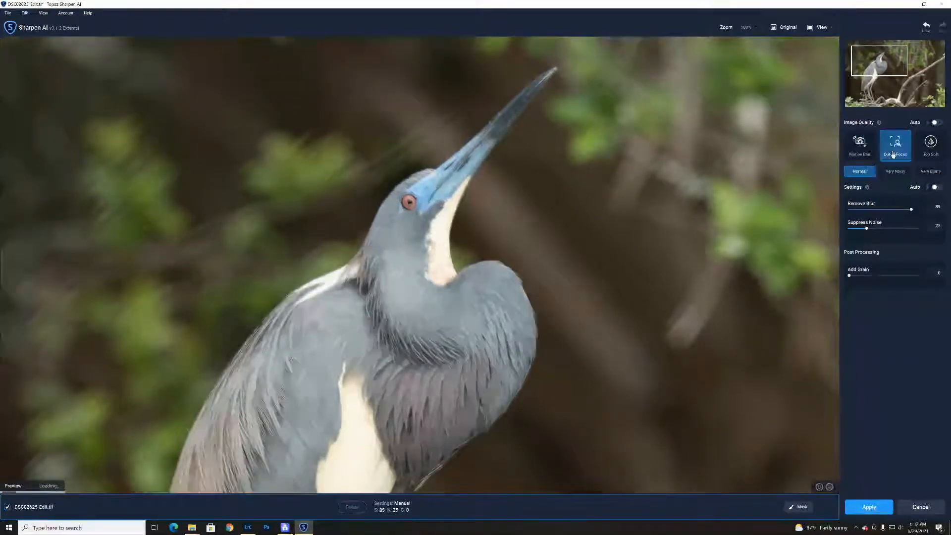
left_click_drag(912, 210, 902, 213)
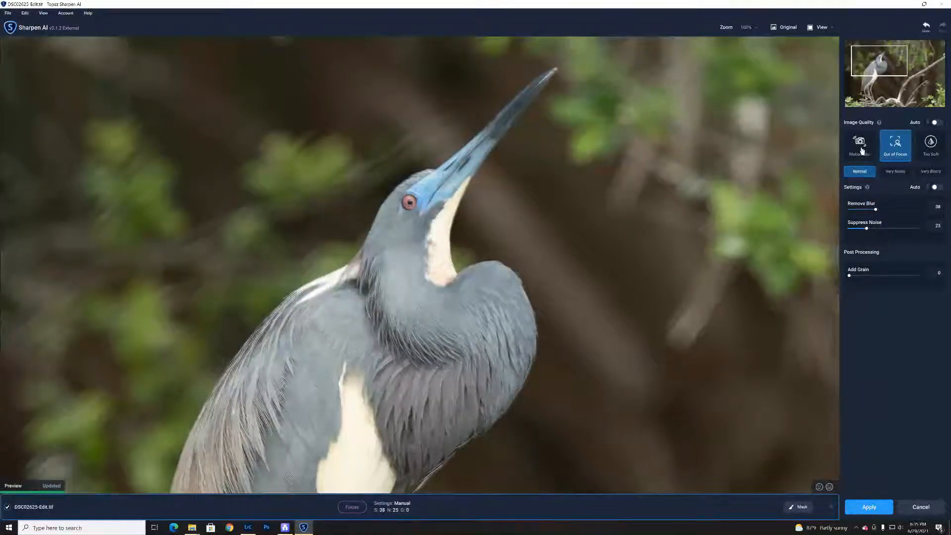
- Switch to the Motion Blur model with Remove Blur at 51 and Suppress Noise at 41
left_click(862, 151)
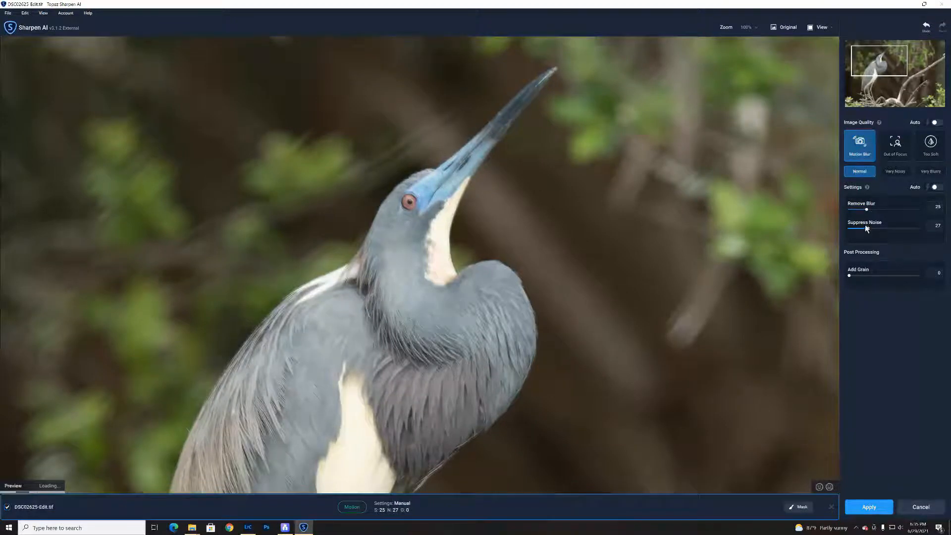
mouse_move(875, 213)
left_mouse_down()
mouse_move(885, 214)
mouse_move(879, 230)
left_mouse_up()
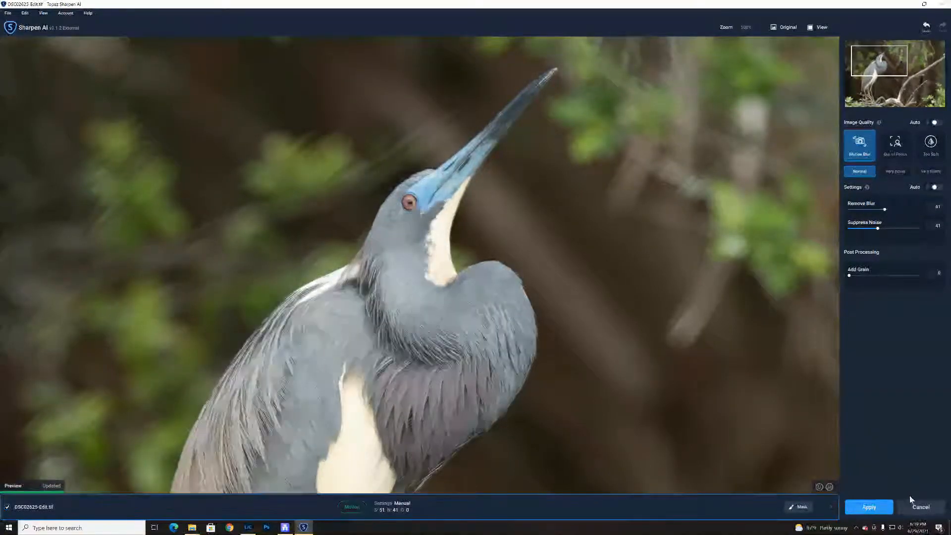
left_click(936, 505)
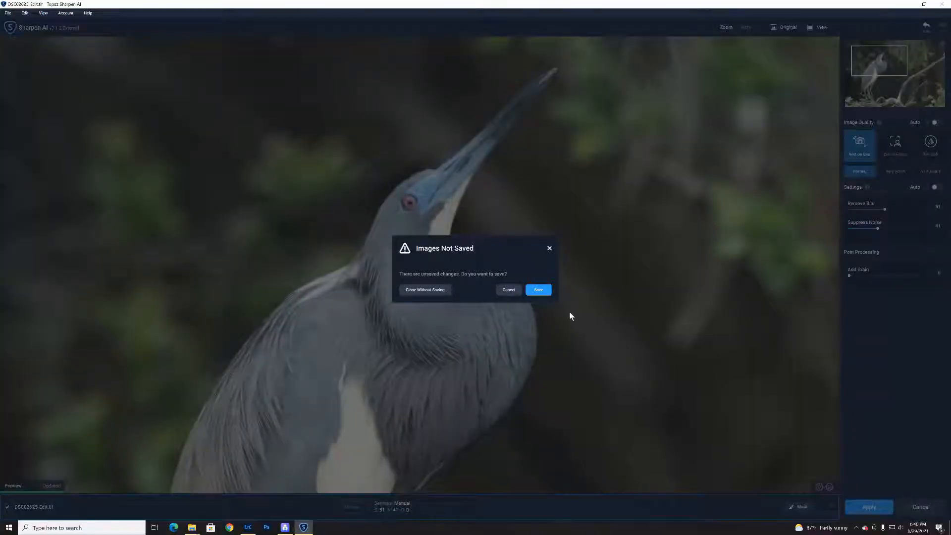
left_click(508, 290)
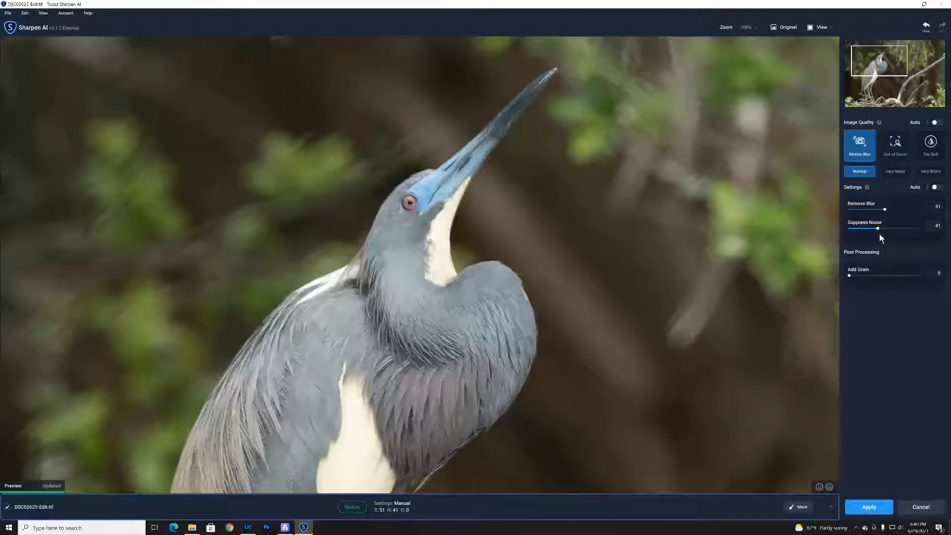
- Start a sharpening mask and paint it over the heron's head, bill, neck and upper body
left_click(800, 507)
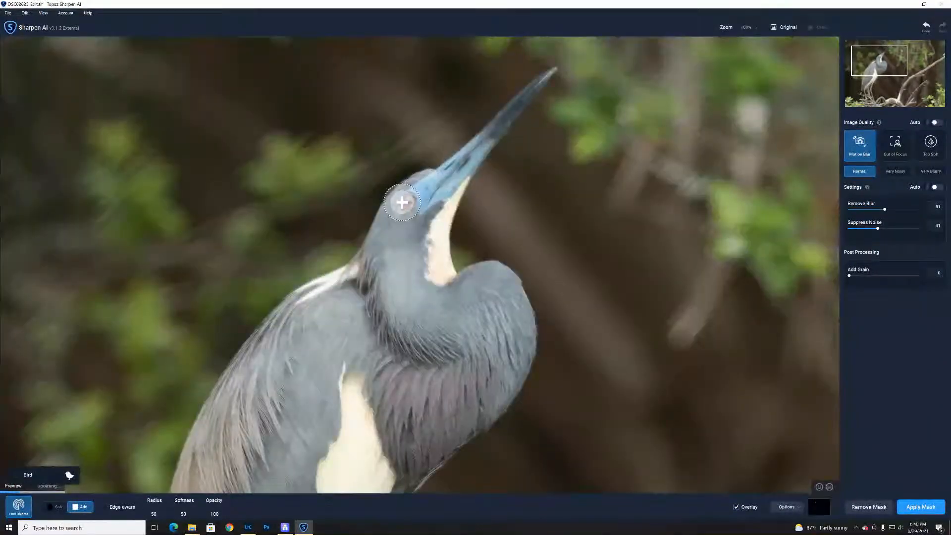
mouse_move(402, 202)
left_mouse_down()
mouse_move(379, 238)
mouse_move(402, 203)
mouse_move(426, 188)
mouse_move(418, 209)
mouse_move(446, 177)
mouse_move(403, 212)
left_mouse_up()
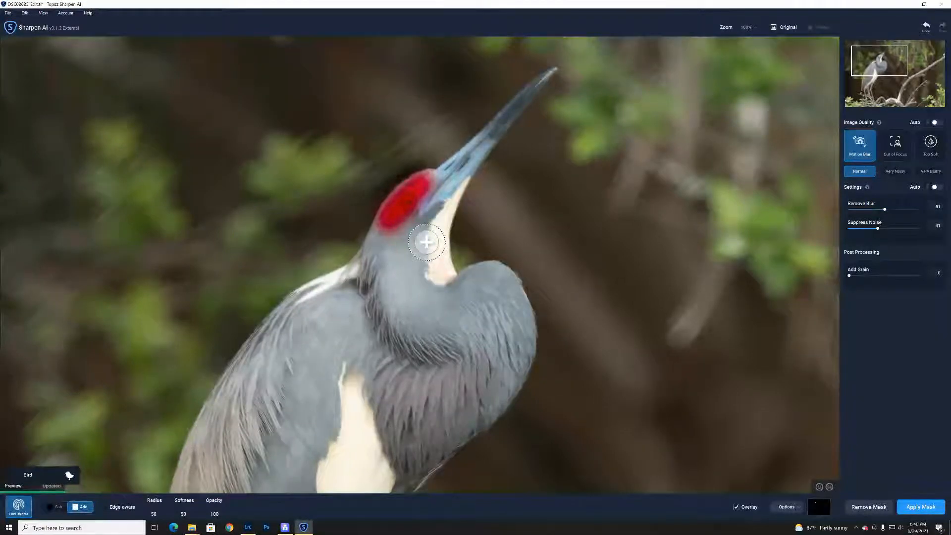
mouse_move(424, 221)
left_mouse_down()
mouse_move(426, 257)
mouse_move(440, 211)
mouse_move(435, 273)
mouse_move(437, 208)
mouse_move(435, 254)
mouse_move(454, 296)
left_mouse_up()
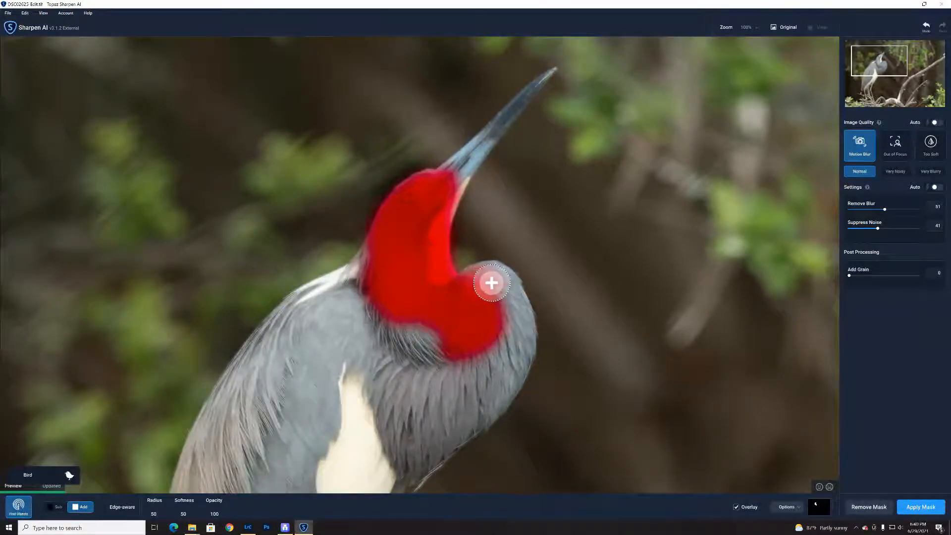
mouse_move(493, 281)
left_mouse_down()
mouse_move(506, 321)
mouse_move(512, 297)
mouse_move(494, 273)
mouse_move(521, 332)
mouse_move(518, 355)
mouse_move(398, 383)
mouse_move(417, 349)
mouse_move(437, 345)
mouse_move(380, 341)
mouse_move(367, 293)
mouse_move(254, 397)
mouse_move(293, 331)
mouse_move(281, 329)
mouse_move(329, 287)
mouse_move(299, 325)
mouse_move(352, 274)
mouse_move(248, 358)
mouse_move(186, 474)
mouse_move(211, 426)
mouse_move(201, 464)
mouse_move(259, 436)
mouse_move(253, 462)
mouse_move(300, 415)
mouse_move(278, 451)
mouse_move(333, 373)
mouse_move(283, 412)
mouse_move(348, 339)
mouse_move(347, 359)
mouse_move(369, 369)
mouse_move(380, 355)
mouse_move(359, 322)
mouse_move(309, 405)
mouse_move(264, 429)
mouse_move(237, 422)
mouse_move(240, 374)
mouse_move(198, 471)
mouse_move(180, 480)
mouse_move(263, 446)
mouse_move(303, 465)
mouse_move(340, 378)
mouse_move(416, 376)
mouse_move(440, 391)
mouse_move(483, 366)
mouse_move(510, 369)
mouse_move(493, 423)
mouse_move(364, 449)
mouse_move(380, 394)
mouse_move(422, 436)
mouse_move(521, 353)
mouse_move(414, 325)
mouse_move(402, 273)
mouse_move(459, 170)
mouse_move(552, 70)
mouse_move(329, 389)
mouse_move(473, 410)
mouse_move(425, 391)
mouse_move(342, 437)
mouse_move(304, 476)
mouse_move(208, 478)
mouse_move(363, 465)
mouse_move(320, 488)
left_mouse_up()
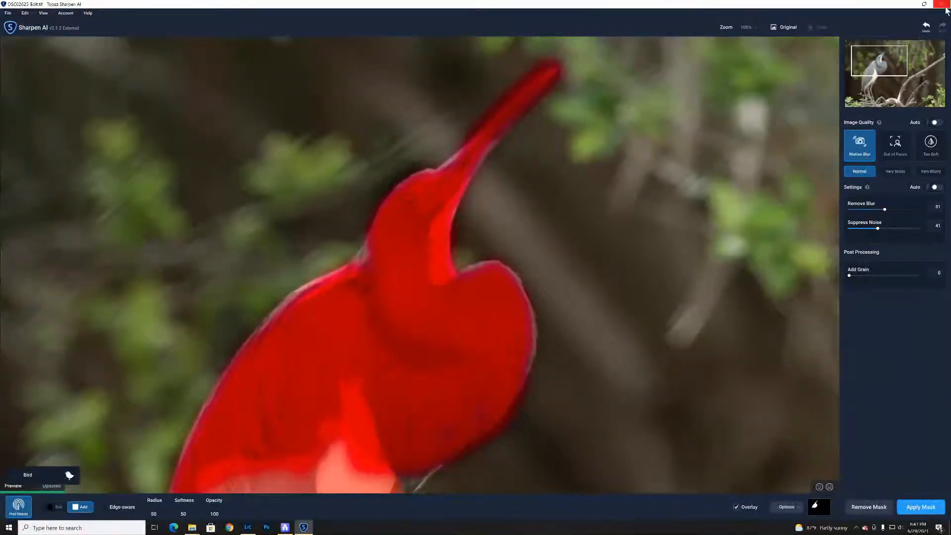
- Show the whole bird at 50% zoom and extend the painted mask over the rest of its body
left_click_drag(880, 60, 887, 65)
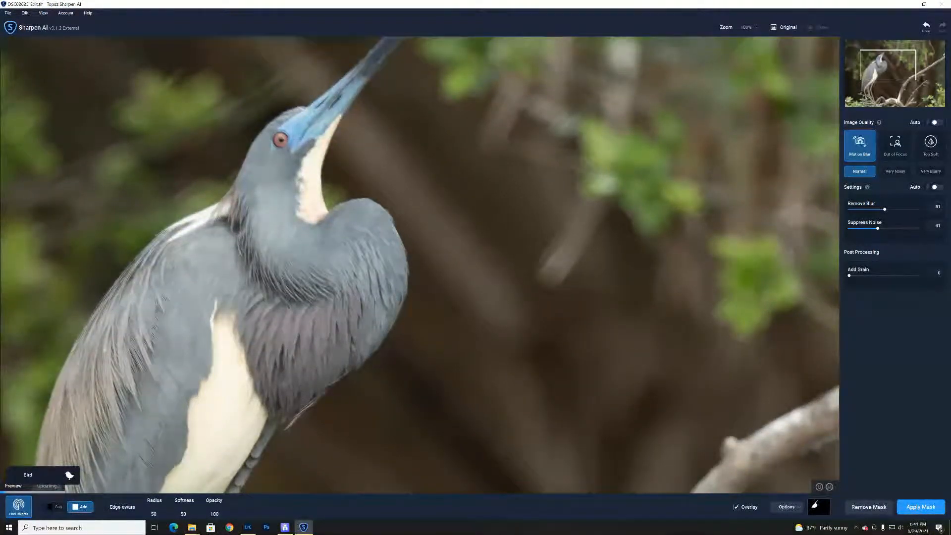
left_click(756, 29)
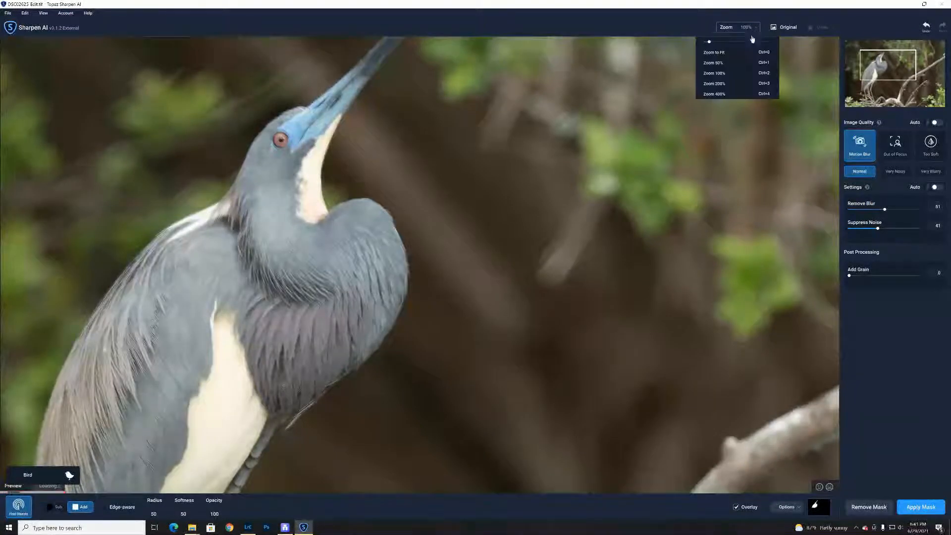
left_click(728, 71)
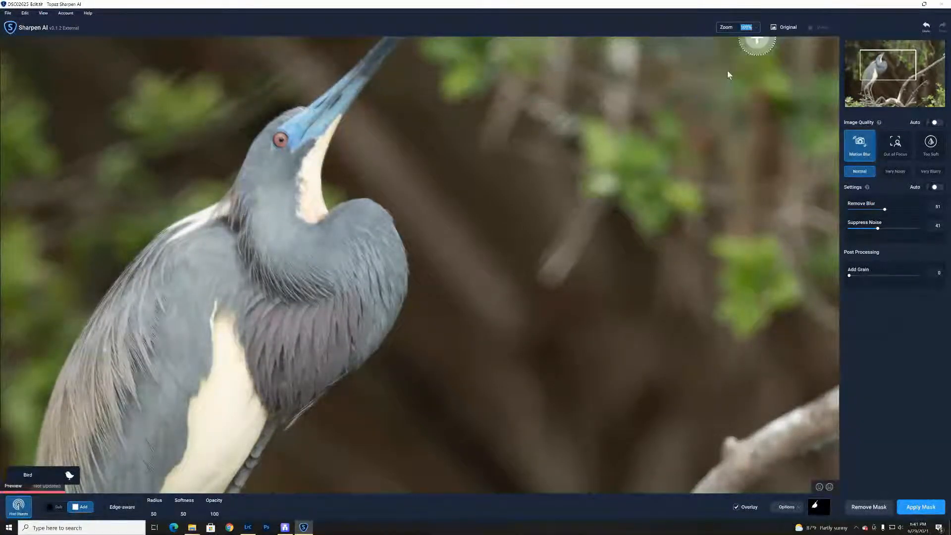
left_click(757, 29)
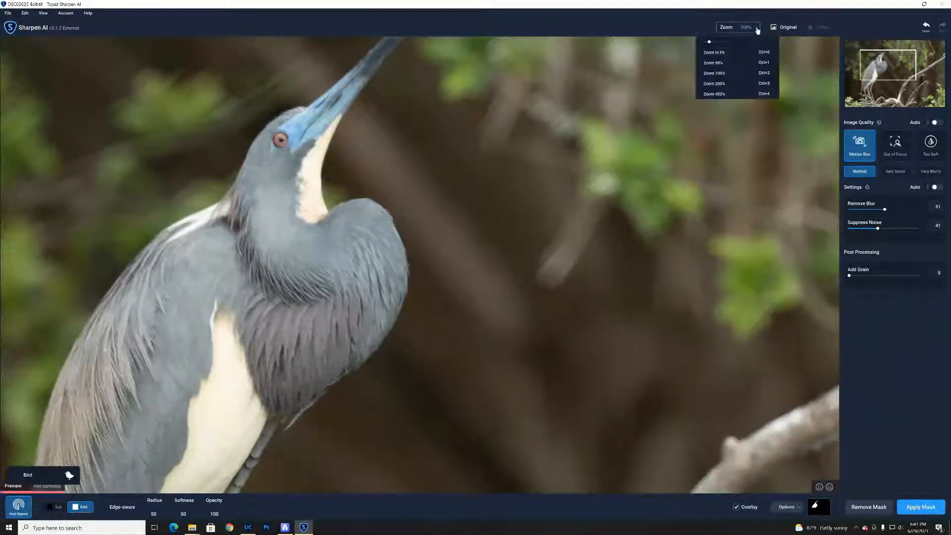
left_click(739, 63)
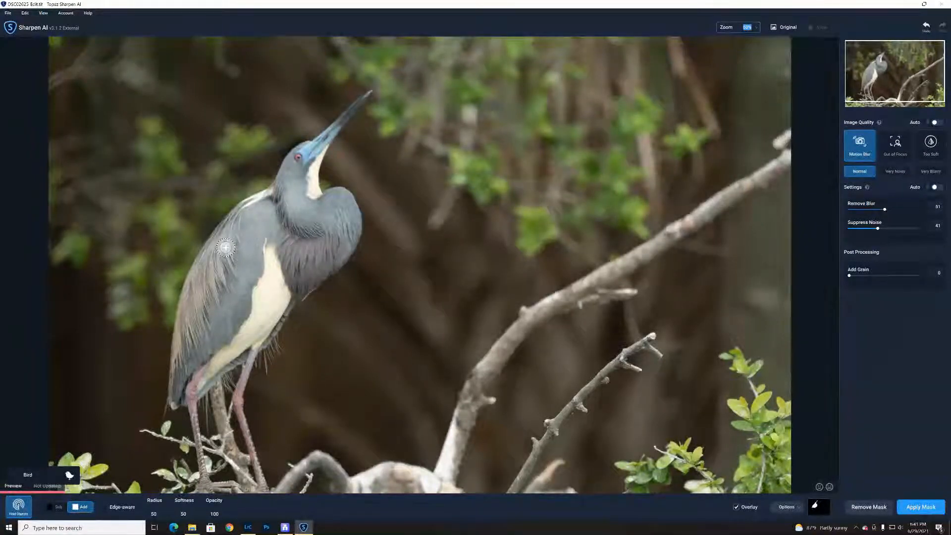
mouse_move(261, 227)
left_mouse_down()
mouse_move(223, 246)
mouse_move(264, 198)
mouse_move(235, 214)
mouse_move(274, 193)
mouse_move(231, 222)
left_mouse_up()
mouse_move(207, 250)
left_mouse_down()
mouse_move(177, 318)
mouse_move(179, 394)
mouse_move(207, 369)
mouse_move(214, 334)
mouse_move(196, 360)
mouse_move(200, 326)
mouse_move(191, 353)
mouse_move(196, 327)
mouse_move(185, 327)
mouse_move(211, 283)
mouse_move(212, 257)
mouse_move(230, 263)
mouse_move(258, 248)
mouse_move(274, 209)
mouse_move(252, 223)
mouse_move(261, 218)
mouse_move(248, 284)
mouse_move(233, 286)
mouse_move(245, 269)
mouse_move(208, 290)
mouse_move(251, 271)
mouse_move(286, 229)
mouse_move(284, 196)
mouse_move(296, 176)
mouse_move(293, 208)
mouse_move(332, 226)
mouse_move(299, 252)
mouse_move(333, 225)
mouse_move(308, 257)
mouse_move(297, 243)
mouse_move(312, 231)
mouse_move(279, 237)
mouse_move(275, 226)
mouse_move(231, 295)
mouse_move(207, 316)
mouse_move(208, 307)
mouse_move(178, 350)
mouse_move(173, 399)
mouse_move(201, 375)
mouse_move(186, 384)
mouse_move(216, 325)
mouse_move(231, 323)
mouse_move(213, 297)
mouse_move(245, 292)
mouse_move(280, 259)
mouse_move(296, 262)
mouse_move(219, 354)
mouse_move(275, 298)
mouse_move(281, 304)
mouse_move(231, 336)
mouse_move(198, 385)
mouse_move(248, 355)
mouse_move(275, 297)
mouse_move(317, 265)
mouse_move(300, 272)
mouse_move(317, 250)
mouse_move(253, 342)
mouse_move(337, 247)
mouse_move(339, 231)
mouse_move(305, 183)
mouse_move(301, 150)
mouse_move(283, 182)
mouse_move(287, 160)
mouse_move(312, 144)
mouse_move(314, 190)
mouse_move(343, 208)
mouse_move(340, 248)
mouse_move(318, 276)
mouse_move(348, 230)
mouse_move(340, 194)
mouse_move(355, 228)
mouse_move(326, 220)
mouse_move(314, 200)
mouse_move(317, 147)
left_mouse_up()
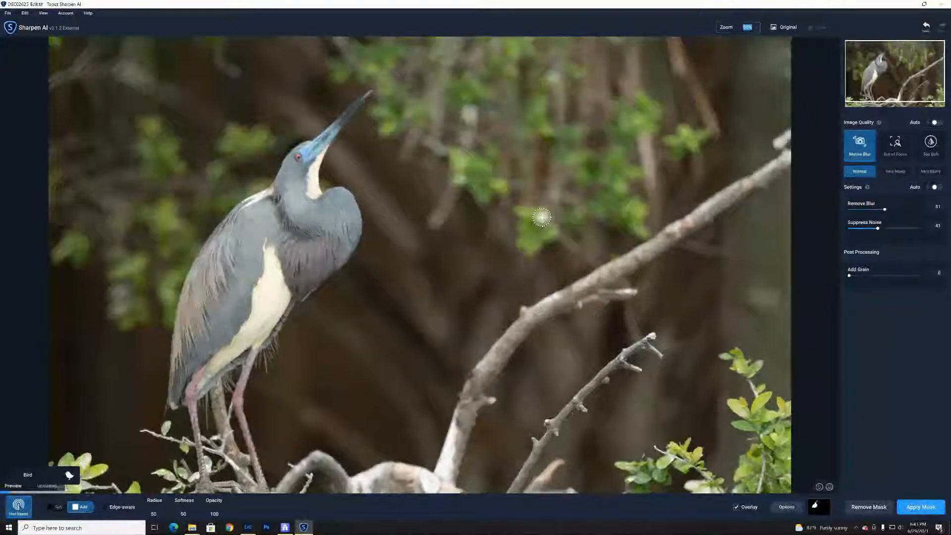
- Paint over the end of the heron's bill and apply the masked sharpening to return to Lightroom Classic
left_click(792, 508)
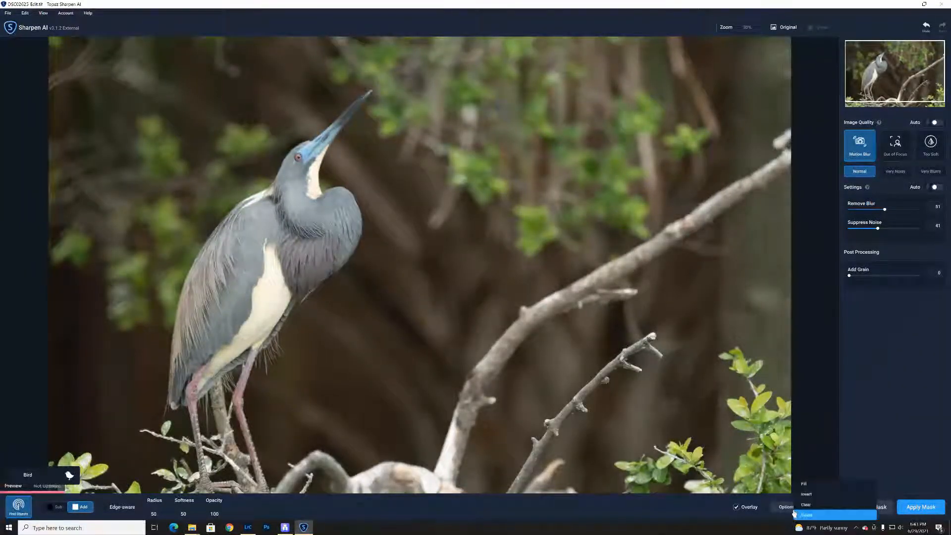
left_click(699, 516)
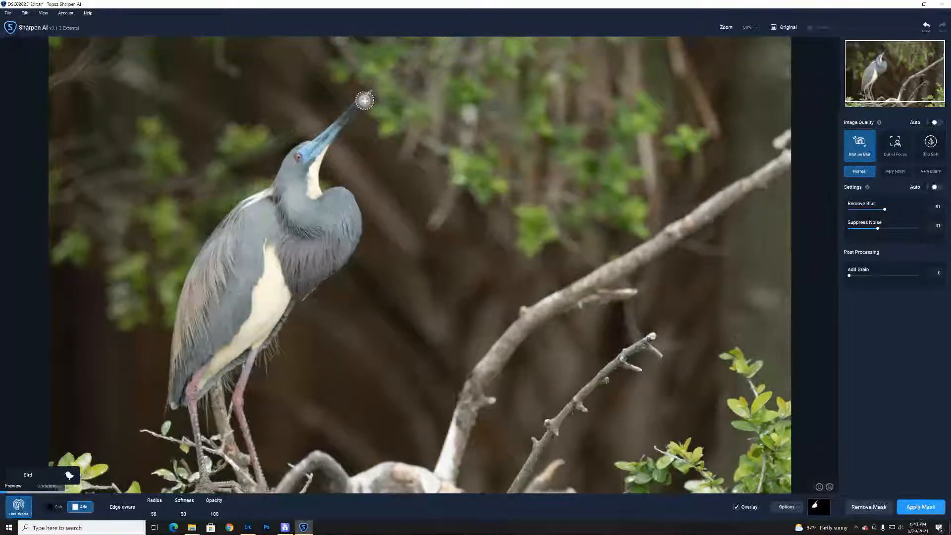
left_click_drag(368, 95, 342, 119)
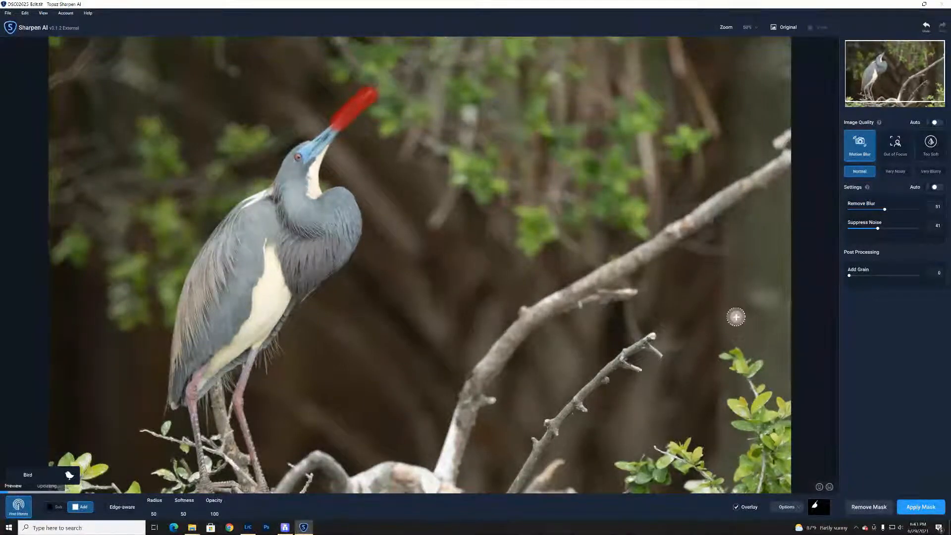
left_click(921, 507)
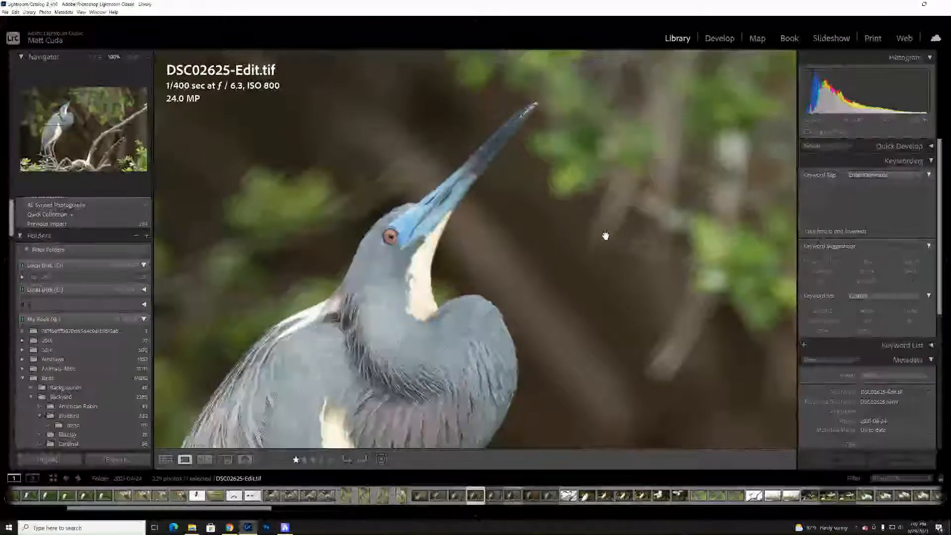
- Examine the sharpened copy at 100%, checking the heron's eye, bill, neck, body feathers and legs
left_click(419, 246)
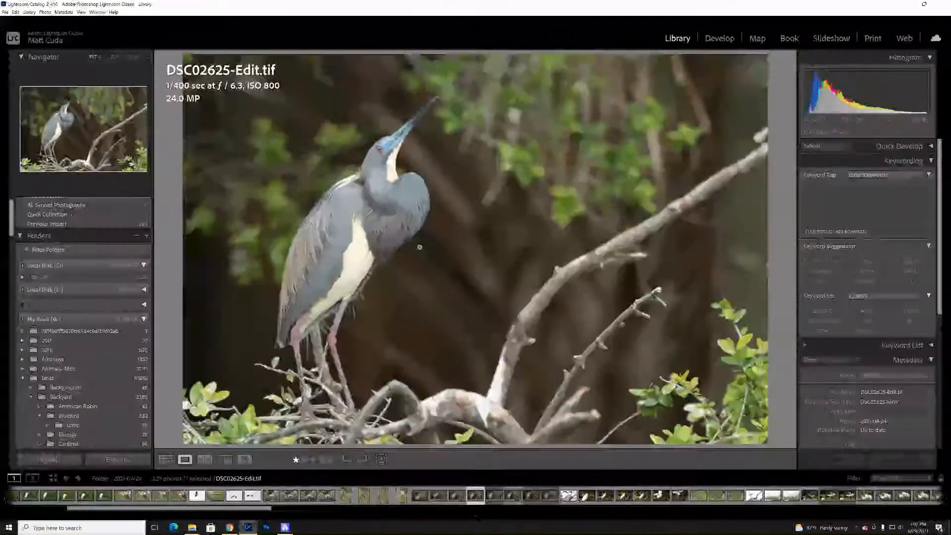
left_click(392, 152)
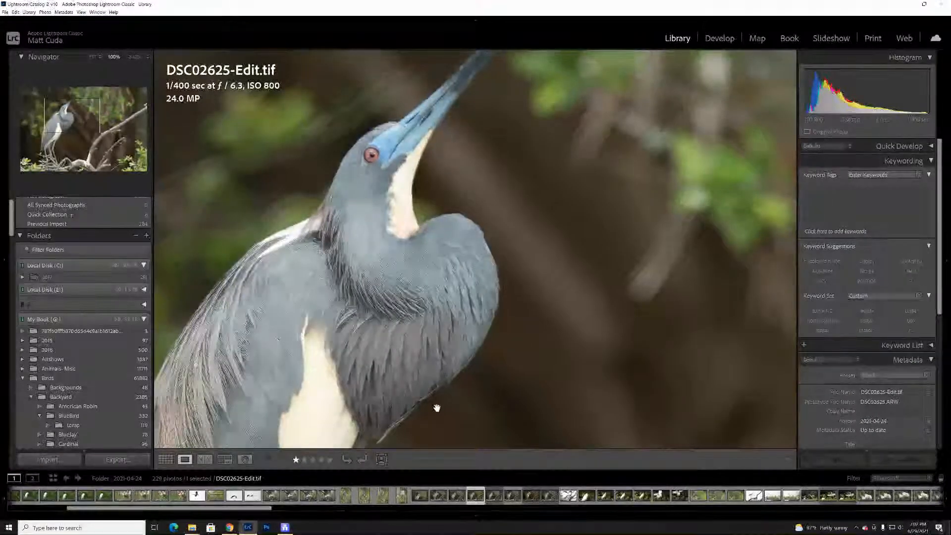
left_click_drag(373, 261, 420, 278)
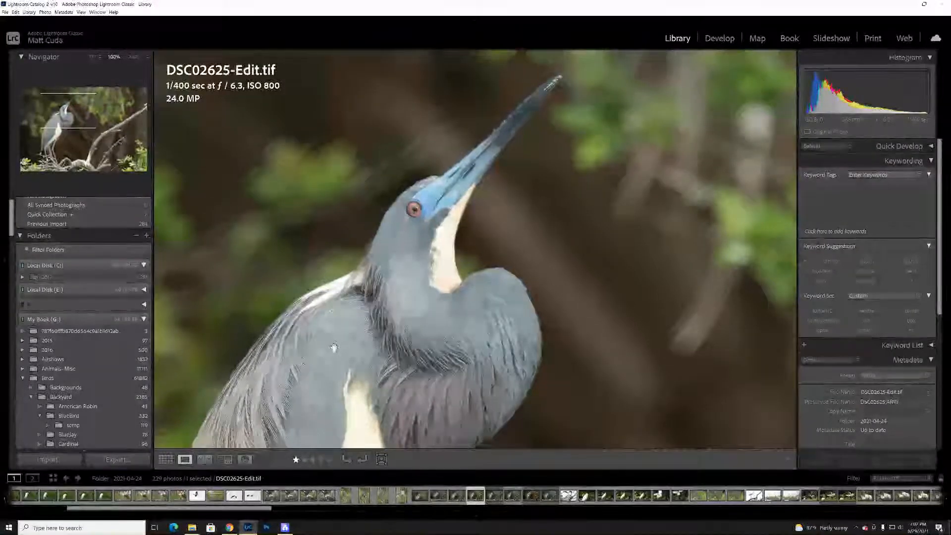
left_click_drag(387, 303, 373, 312)
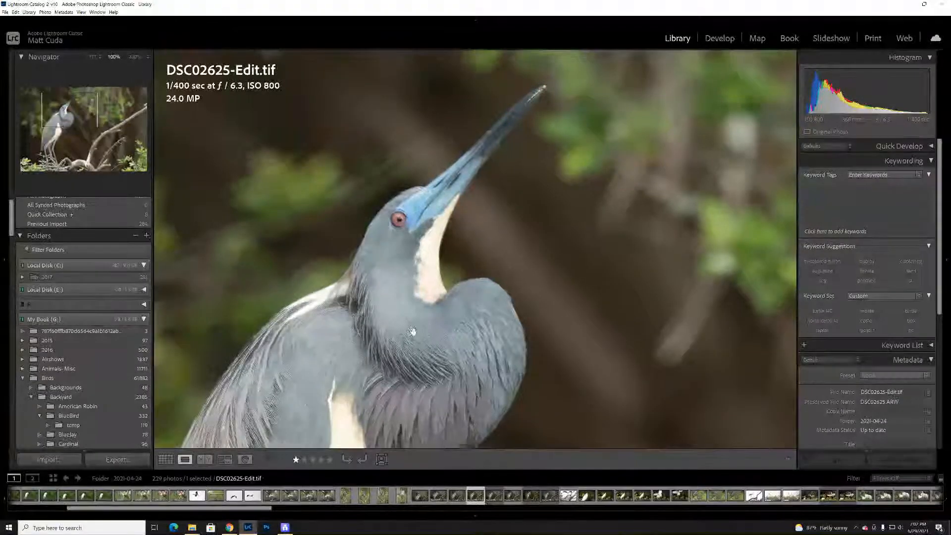
left_click_drag(412, 333, 500, 201)
left_click_drag(389, 374, 394, 232)
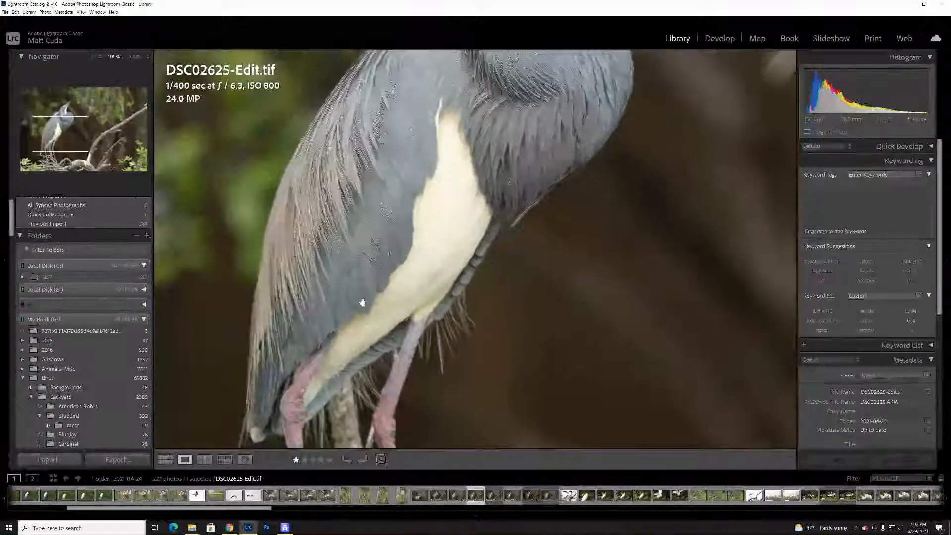
- In Develop, brush a local adjustment with Texture 10 and Clarity 7 over the heron's face and the base of its bill
left_click_drag(362, 302, 361, 227)
left_click_drag(438, 130, 326, 386)
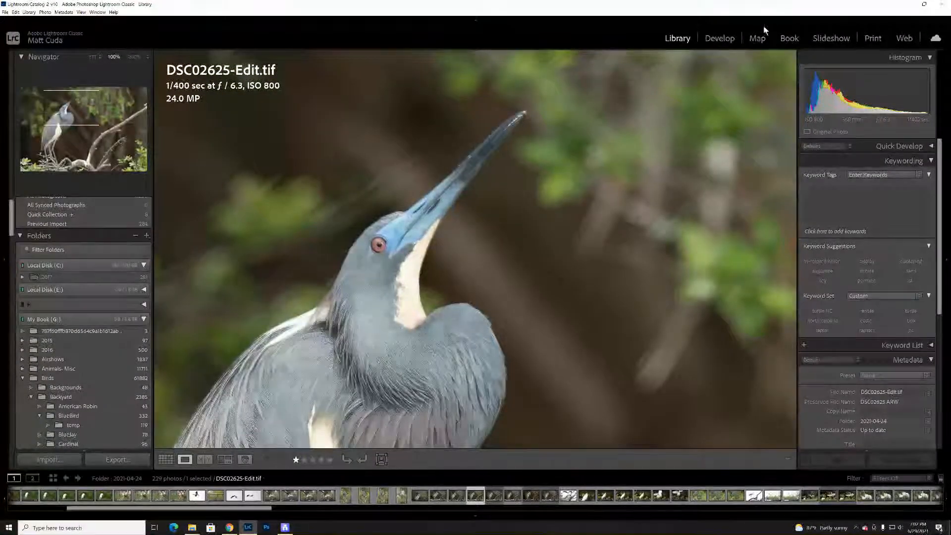
left_click(736, 37)
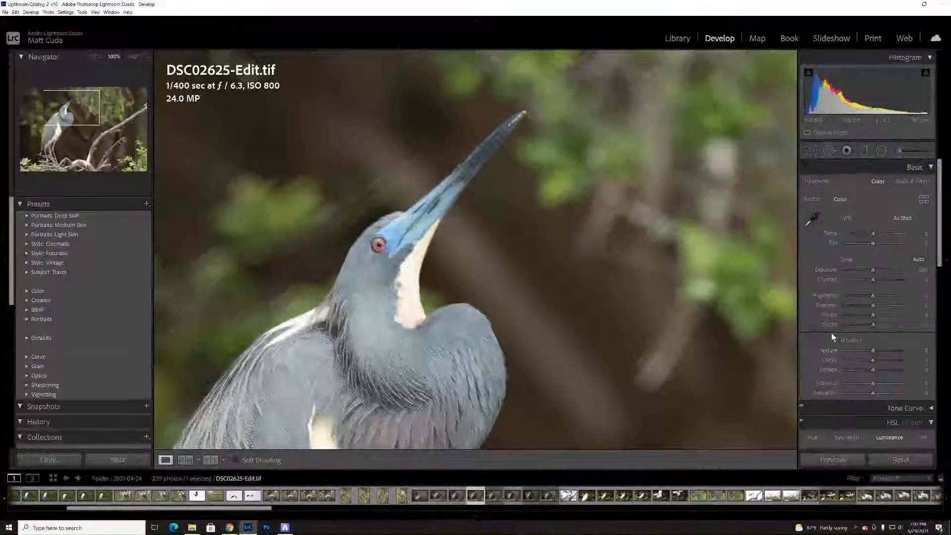
left_click(899, 151)
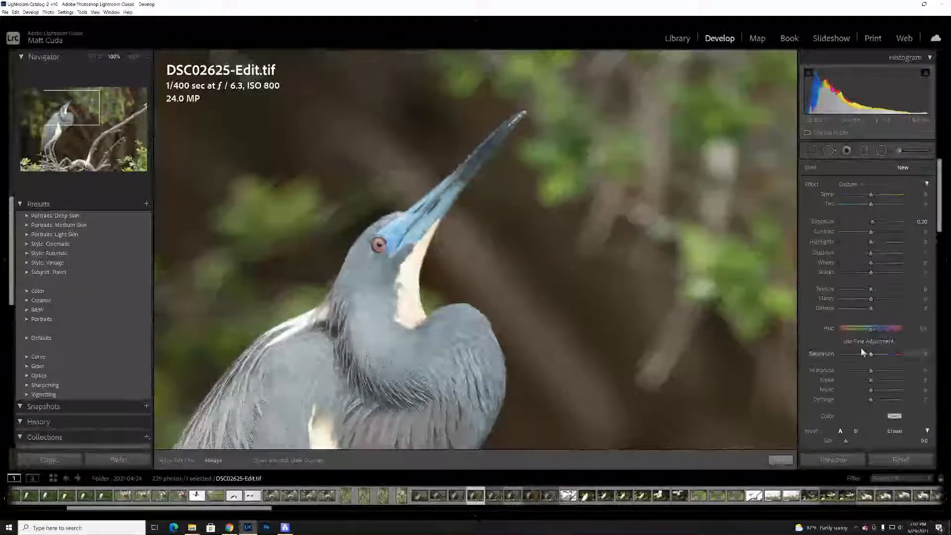
left_click_drag(872, 293, 873, 297)
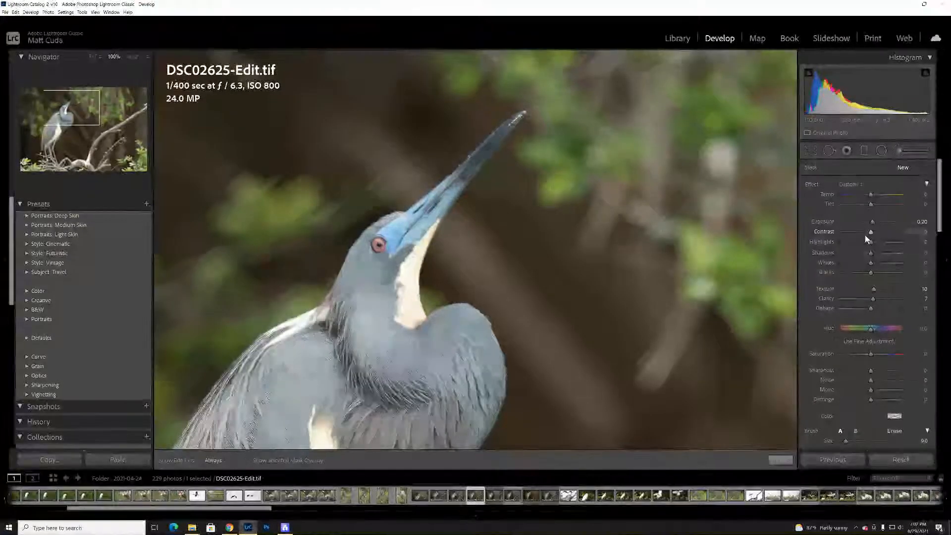
key("h")
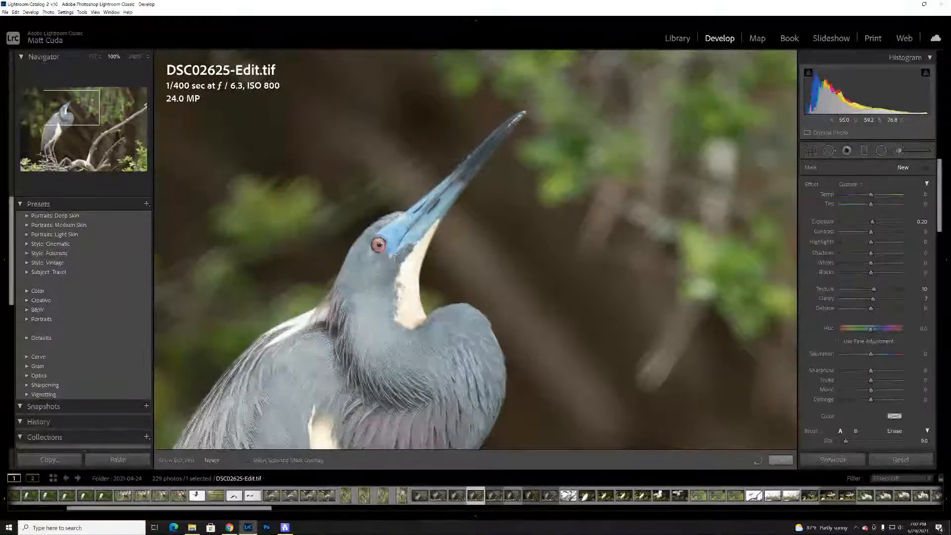
left_click_drag(395, 246, 436, 213)
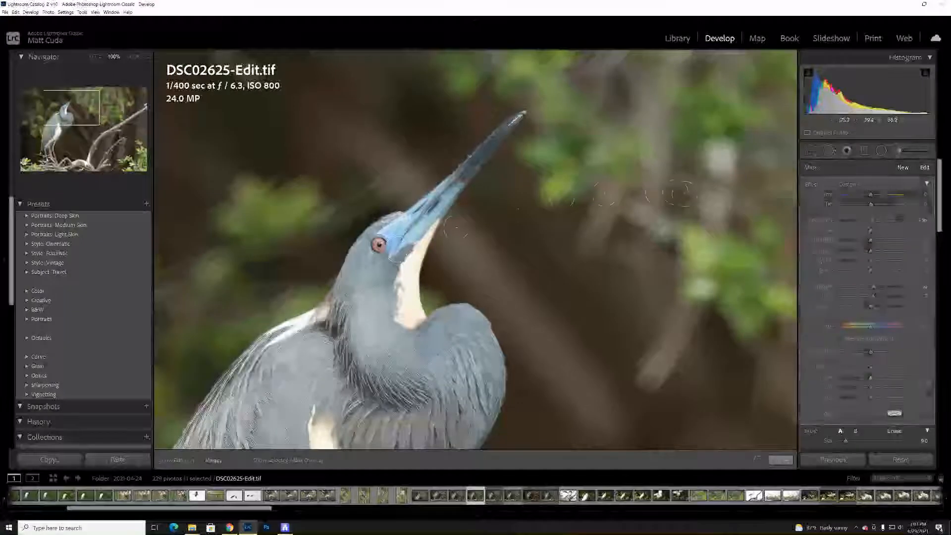
- Reset the brush adjustment's exposure to zero, finish the brush edit and fit the whole photo in view
double_click(832, 222)
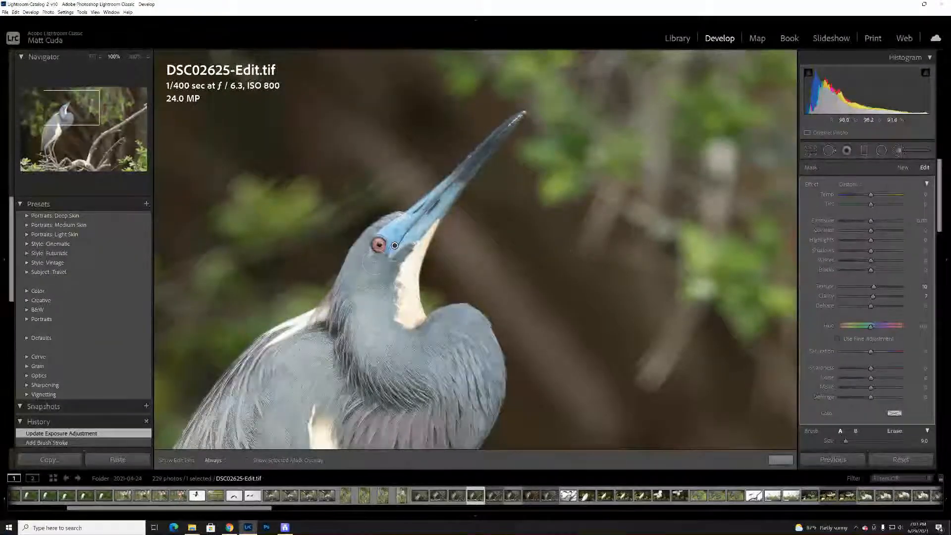
key("h")
key("ctrl+z")
key("h")
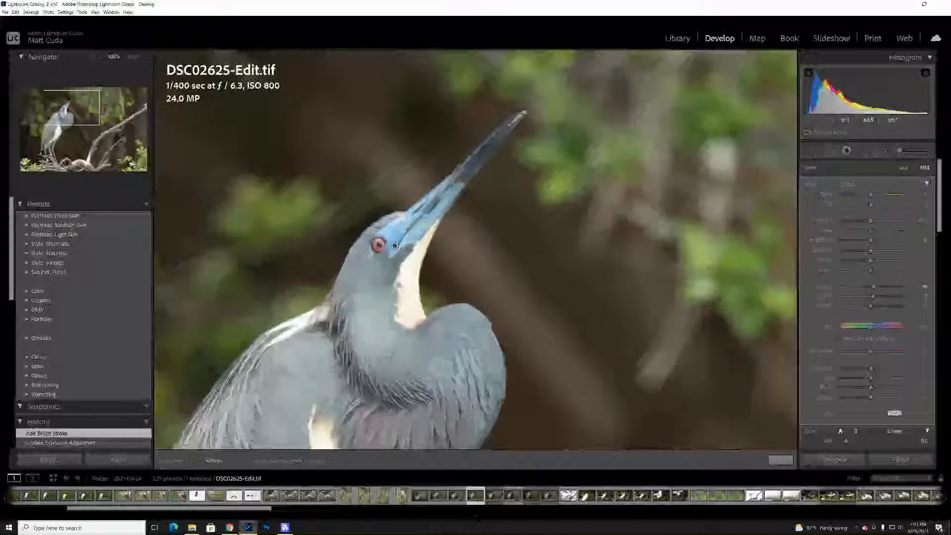
left_click(779, 461)
left_click(649, 334)
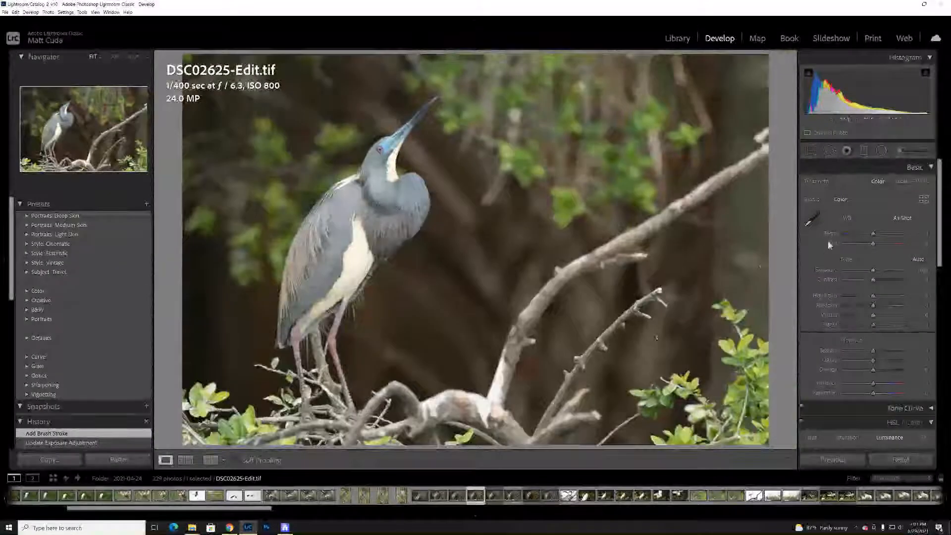
- Set the photo's Contrast to +33, Whites to -16 and Blacks to -6 using the clipping preview
left_click_drag(874, 280, 883, 282)
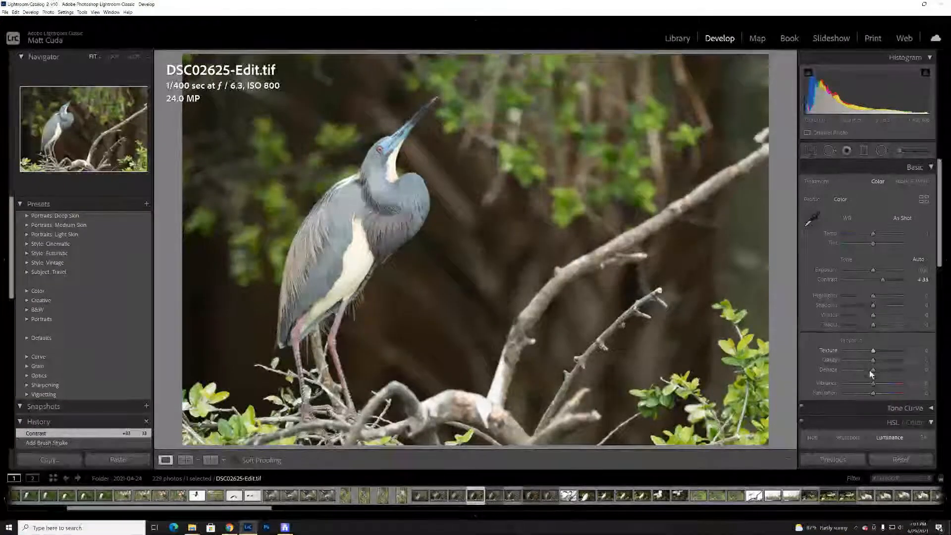
scroll(857, 343, "down", 3)
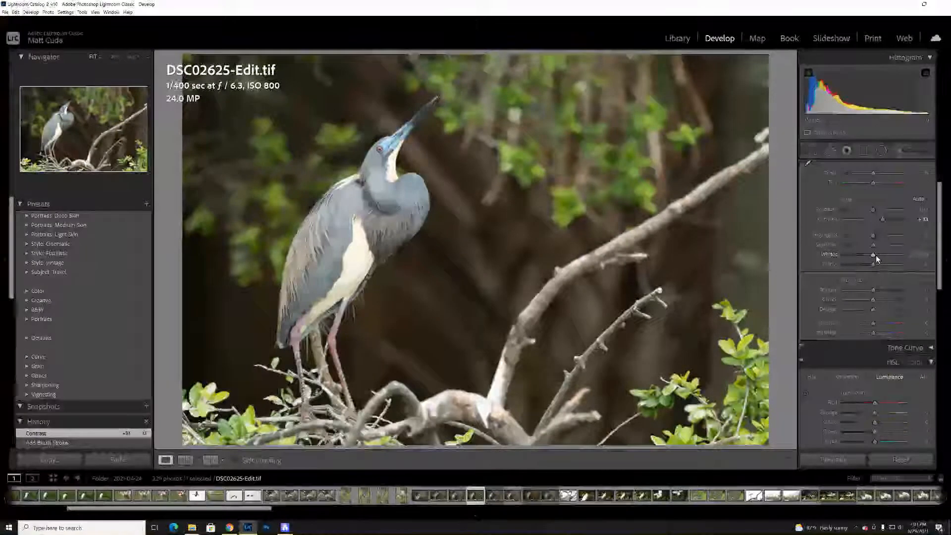
key("alt")
mouse_move(873, 255)
left_mouse_down()
mouse_move(855, 255)
mouse_move(882, 260)
mouse_move(870, 263)
left_mouse_up()
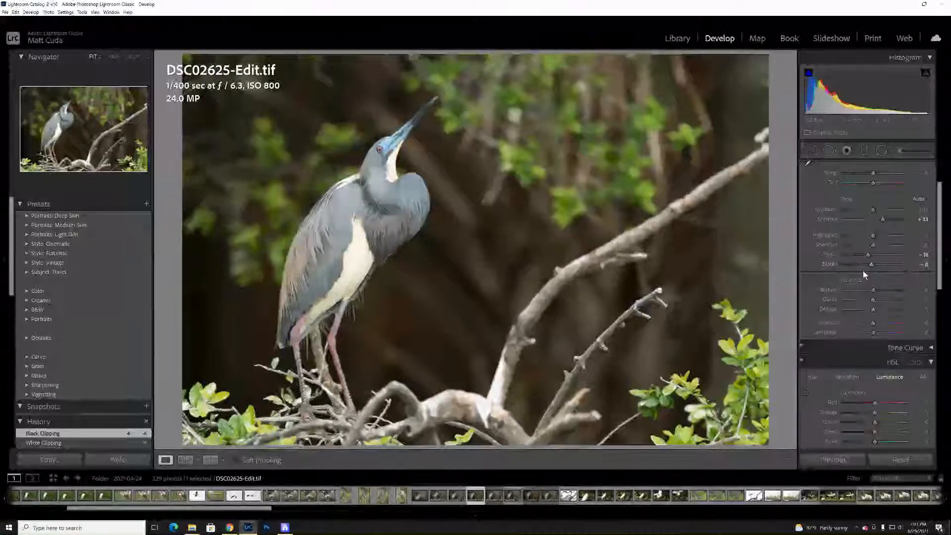
- Check the heron's head and chest at 100%, and compare the whole photo before and after the Develop edits side by side
left_click(403, 158)
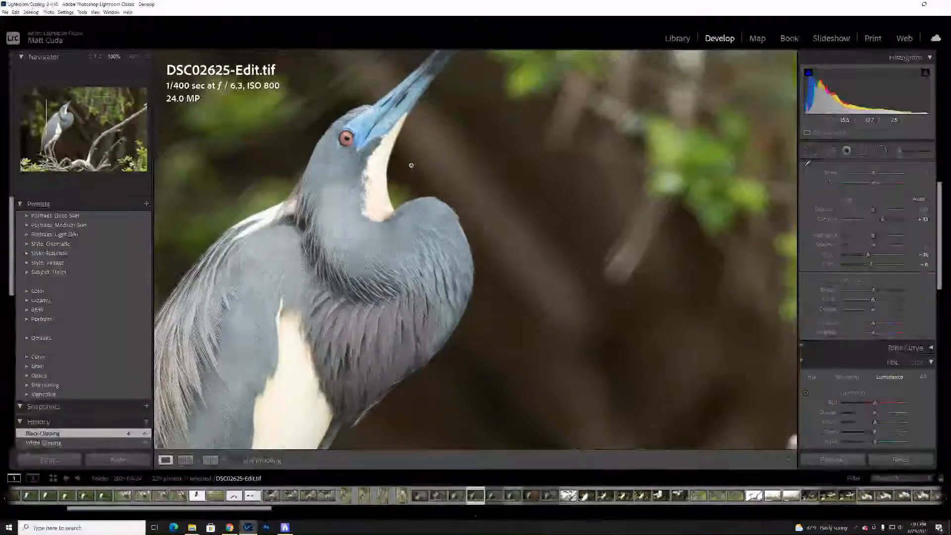
left_click(406, 161)
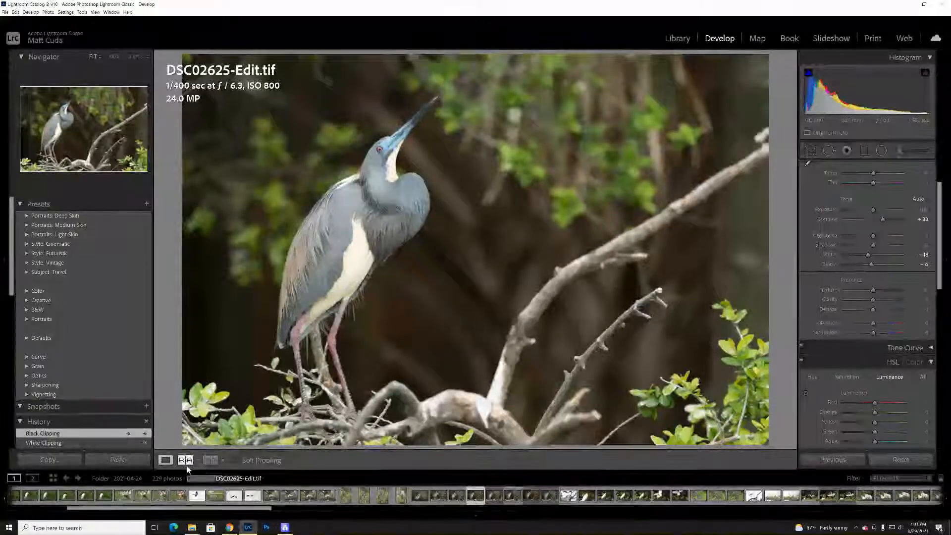
left_click(207, 461)
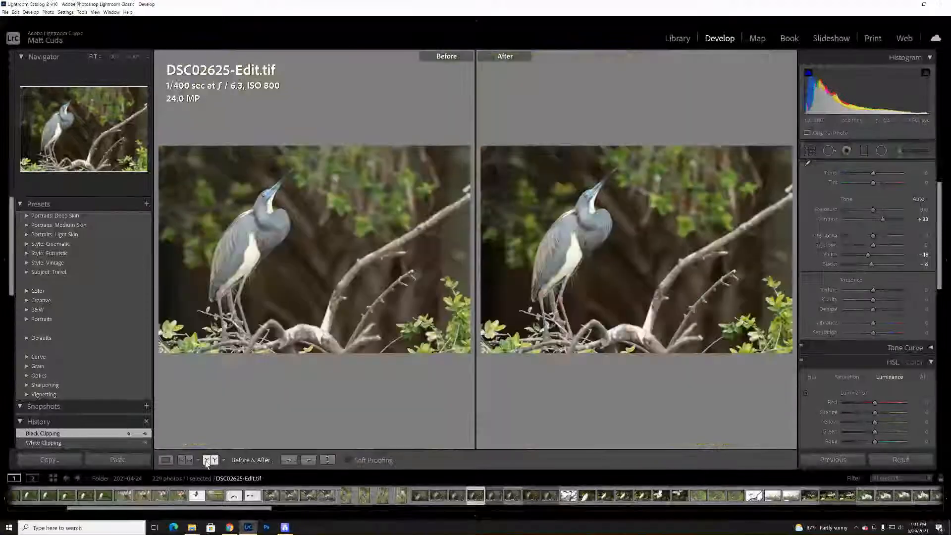
- Select the original DSC02625.ARW together with DSC02625-Edit.tif in the grid and compare the two photos side by side
key("g")
left_click(279, 436, "ctrl")
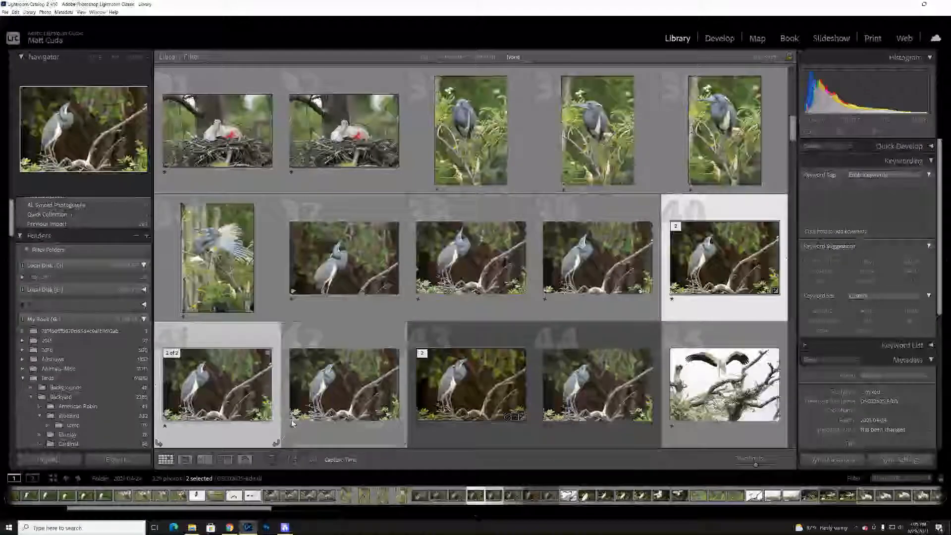
left_click(205, 460)
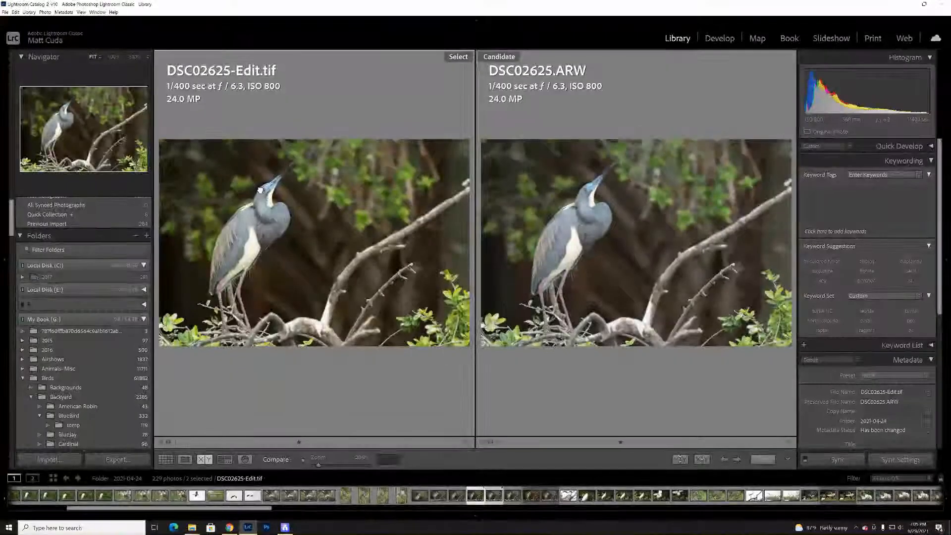
- Examine the heron's eye, bill, neck and feathers at 100% in both versions, and return to the thumbnail grid
left_click(272, 207)
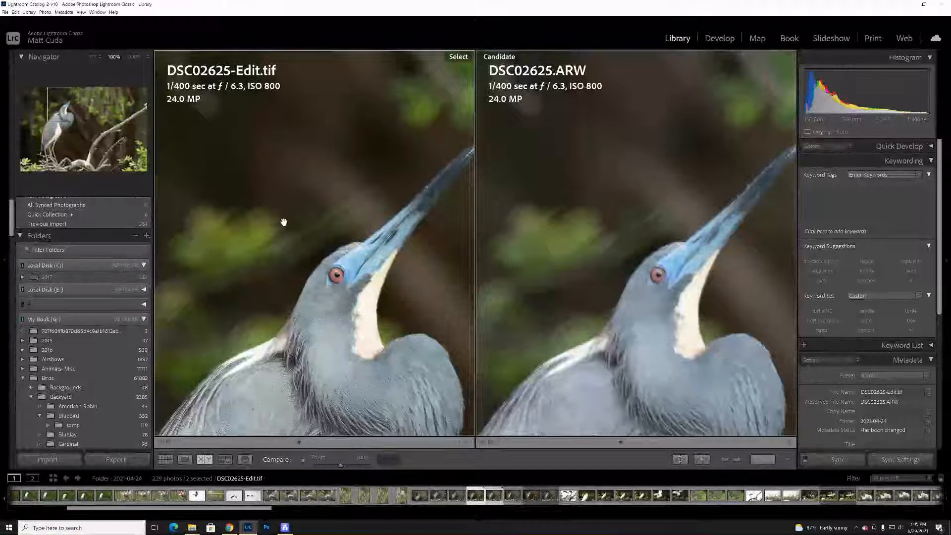
left_click_drag(303, 227, 251, 205)
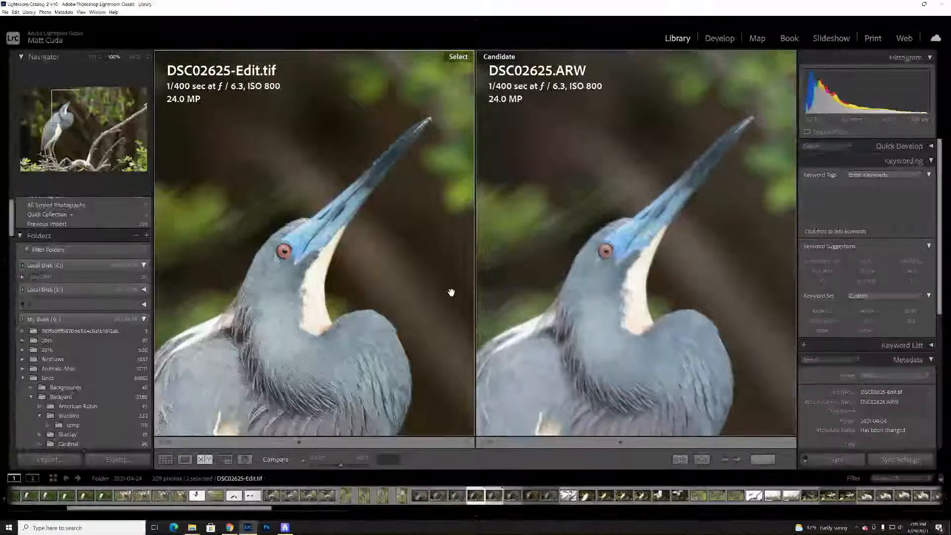
left_click_drag(611, 254, 590, 271)
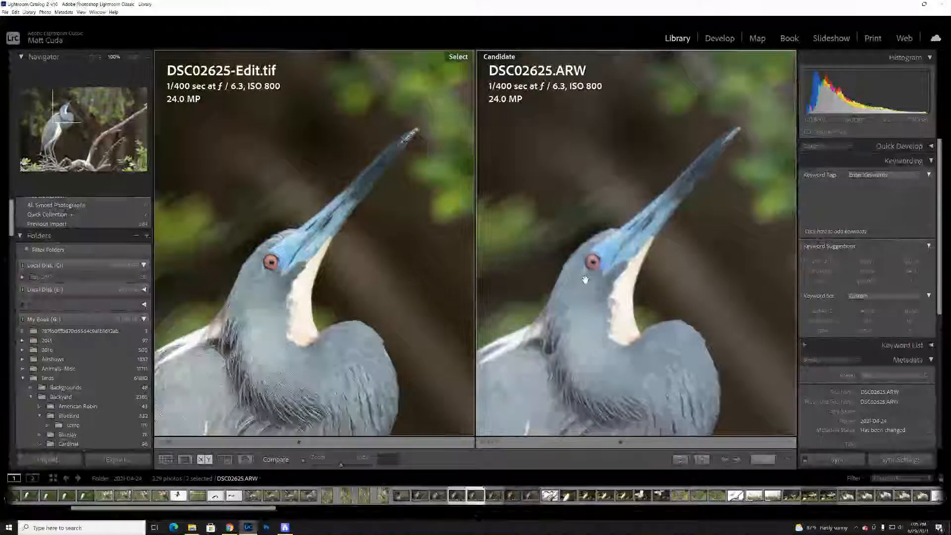
left_click_drag(287, 270, 346, 239)
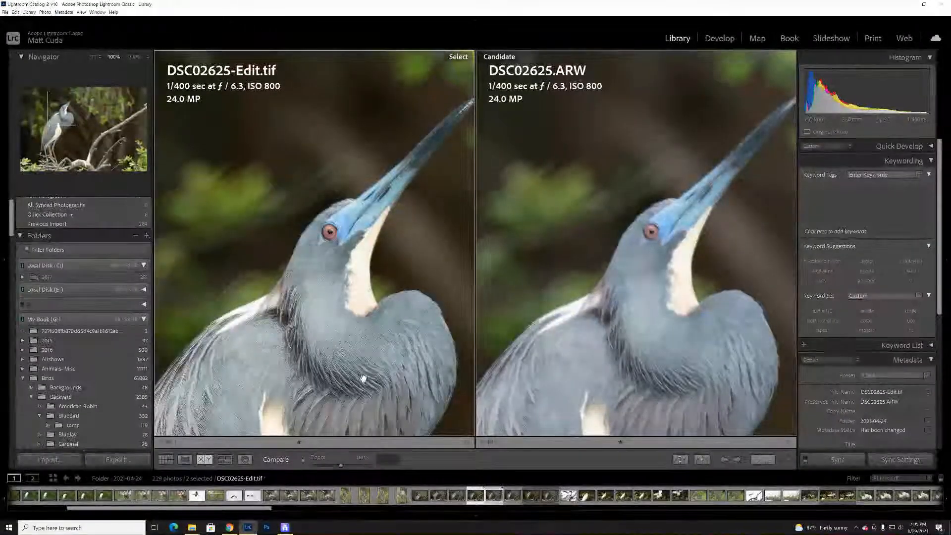
left_click(378, 277)
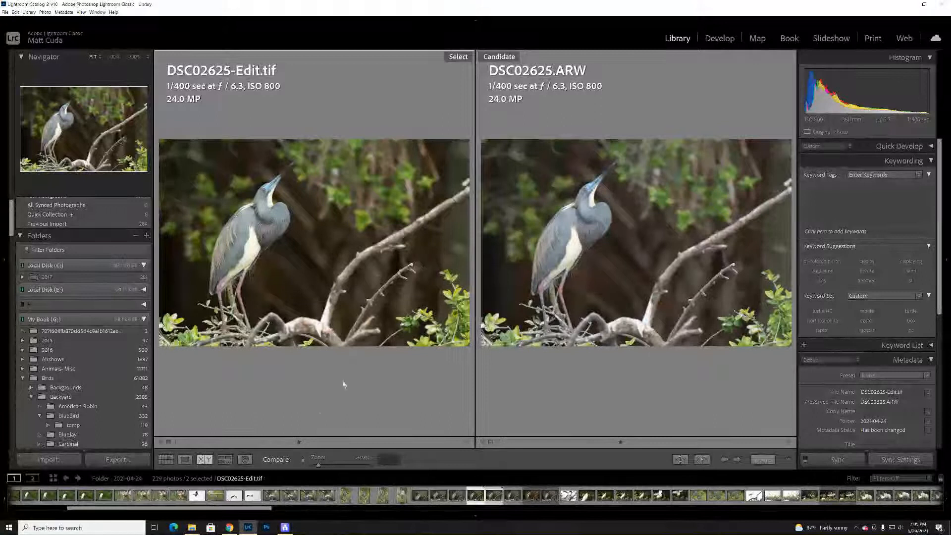
key("g")
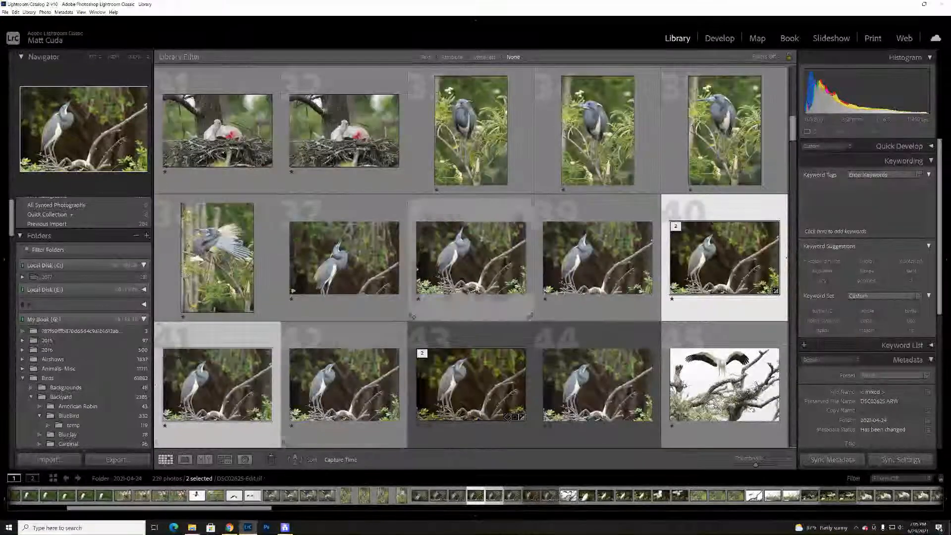